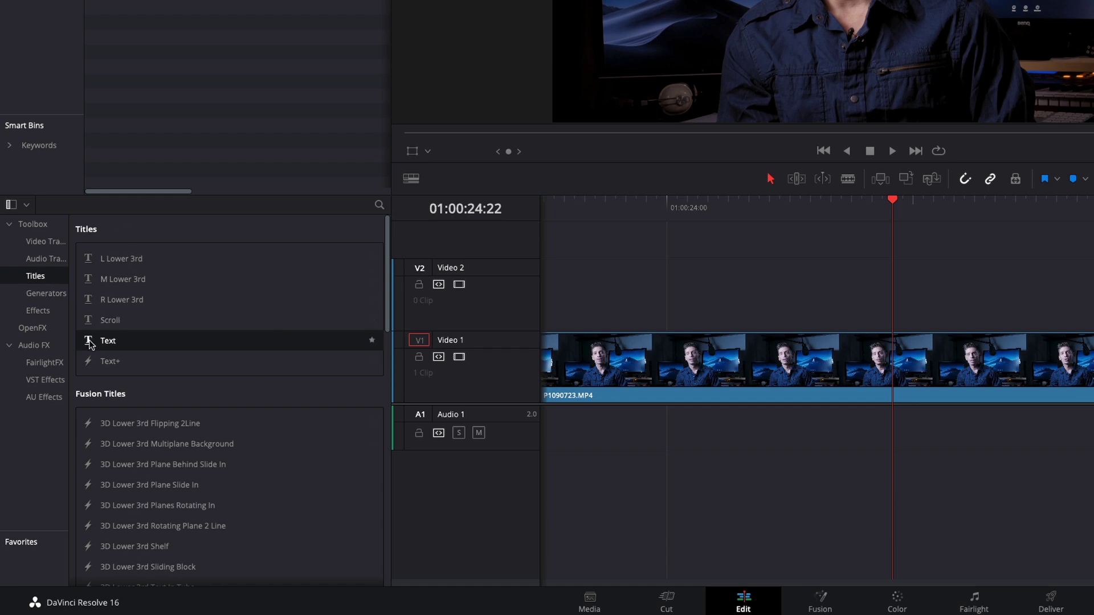
- Drop a Text title onto Video 2 at the playhead and select its placeholder 'Title' text
left_click_drag(89, 342, 904, 296)
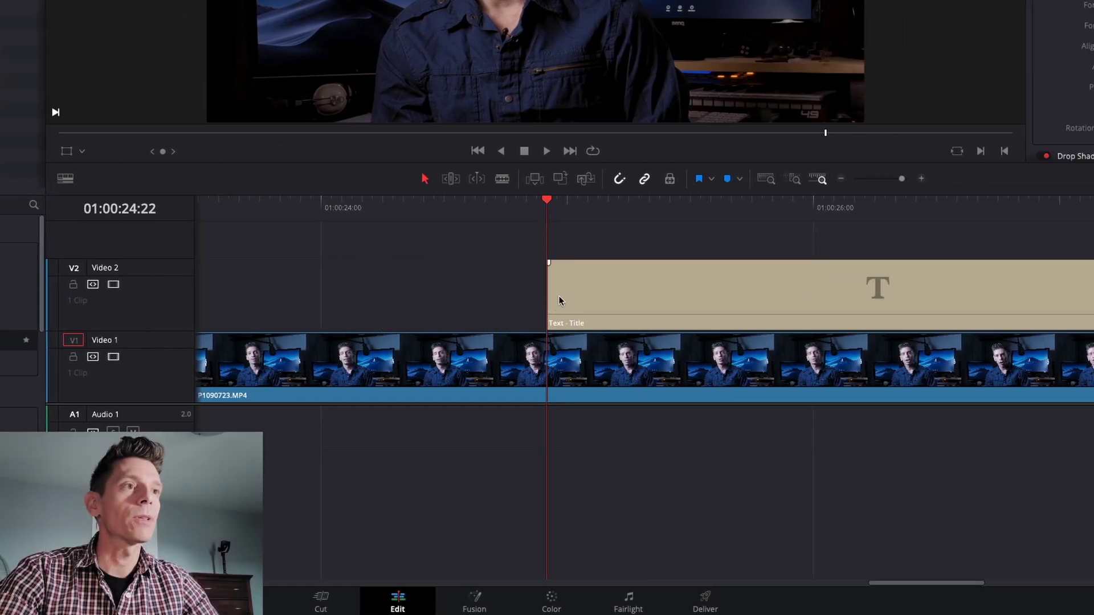
left_click(582, 293)
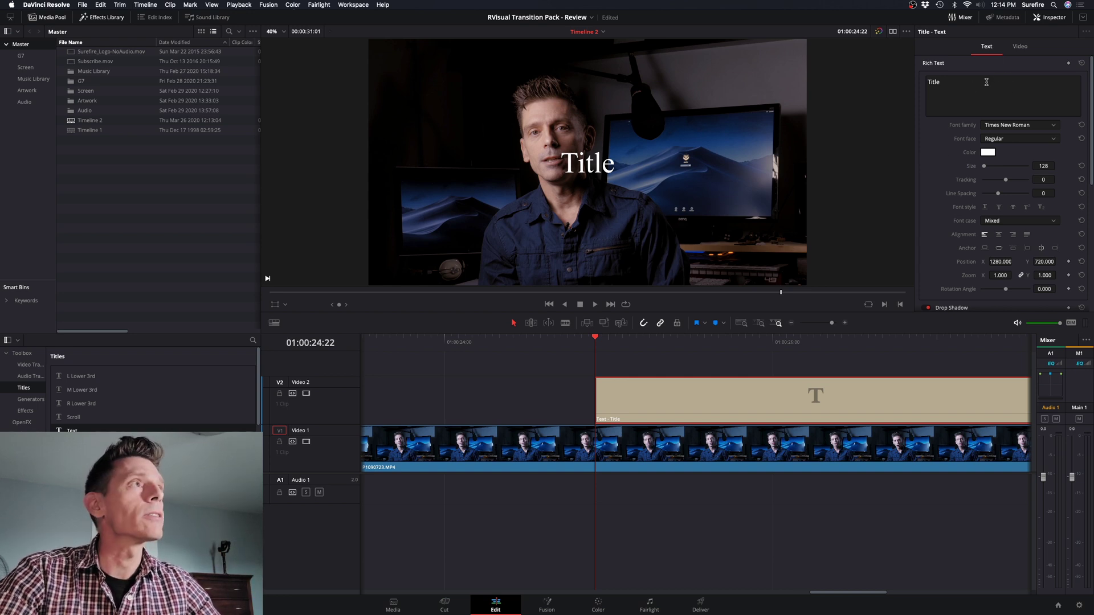
left_click_drag(987, 82, 911, 84)
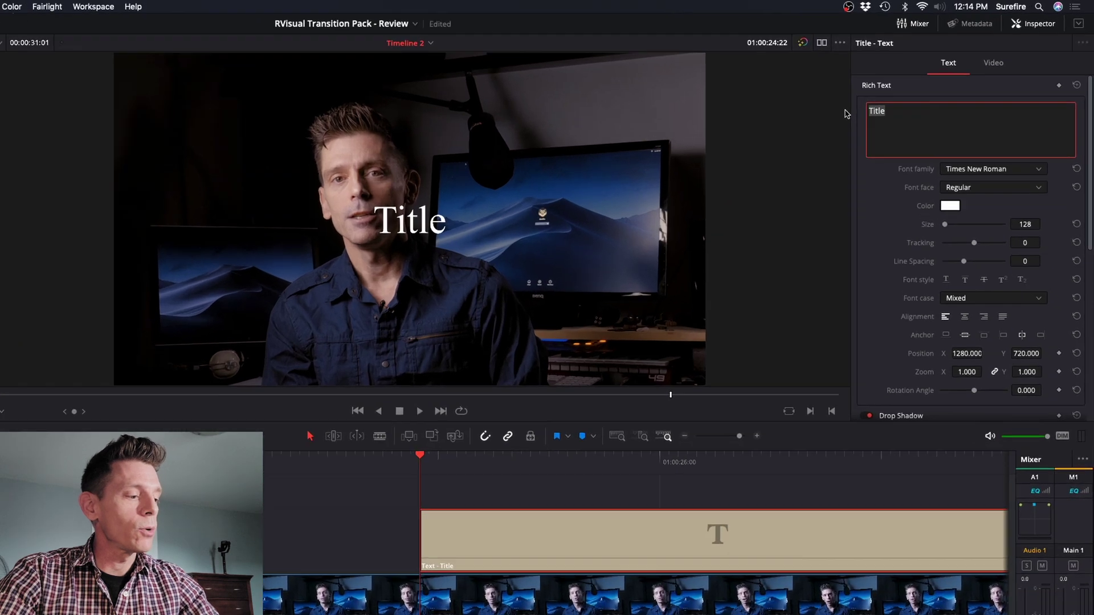
- Replace 'Title' with 5, set the font to Greasy Spoon NF, and enlarge the number
type("5")
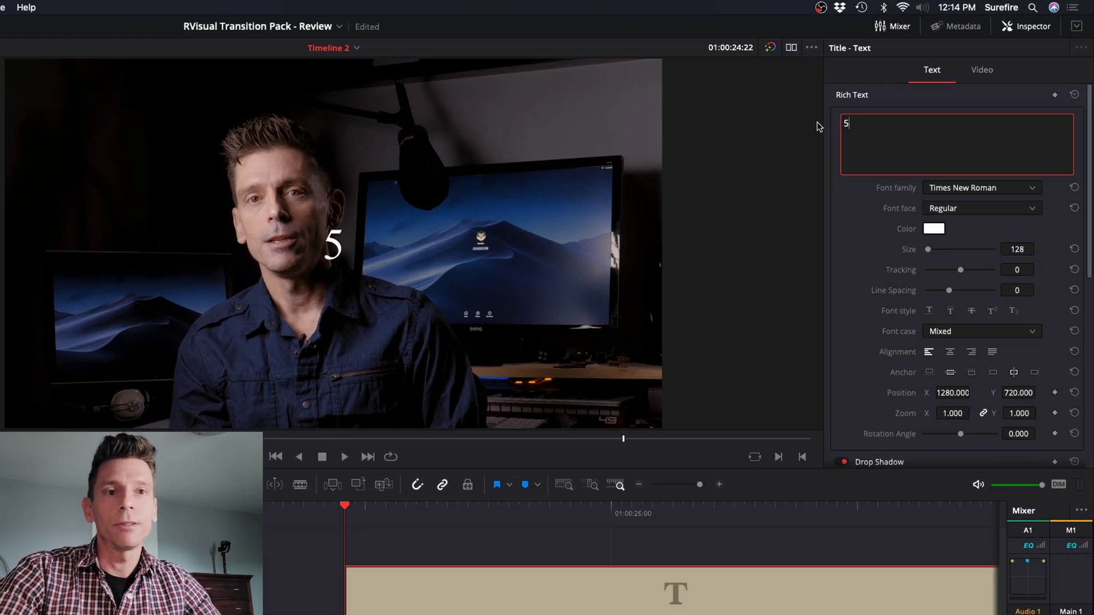
left_click(960, 189)
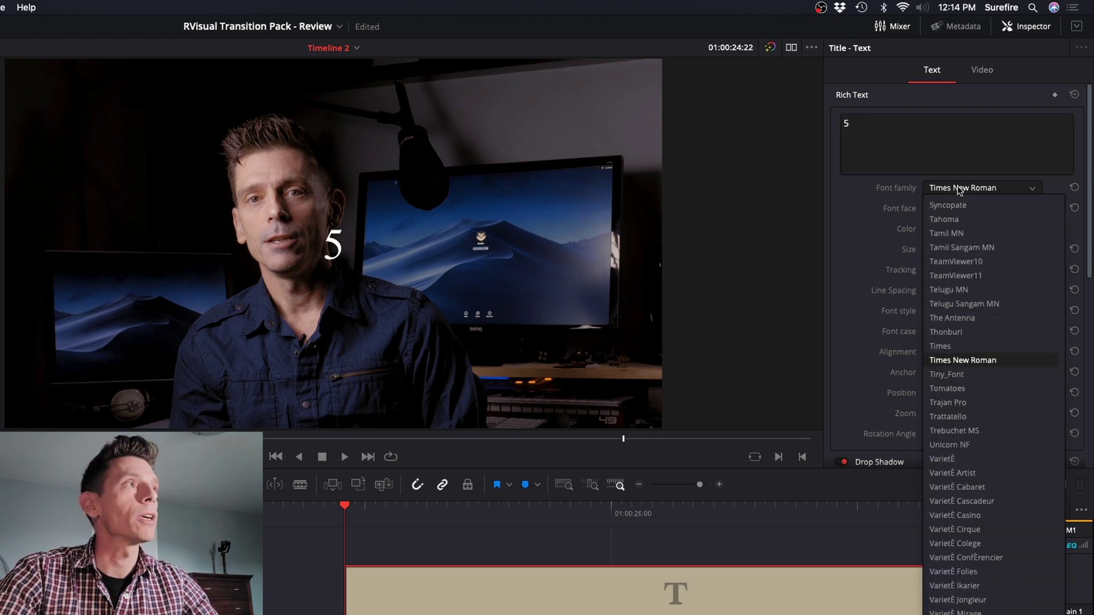
type("gr")
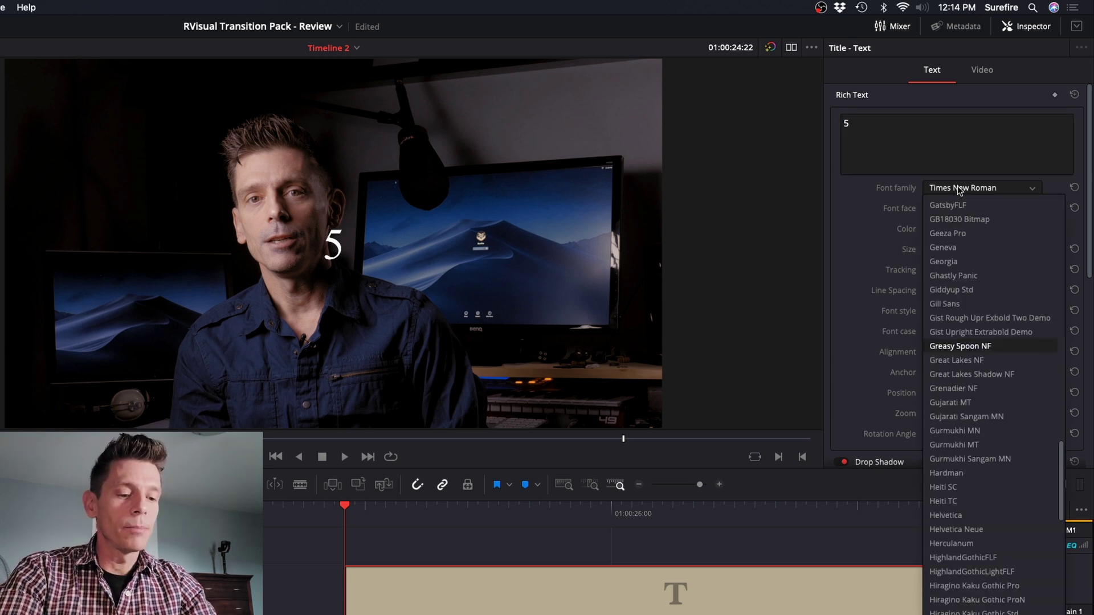
left_click(982, 346)
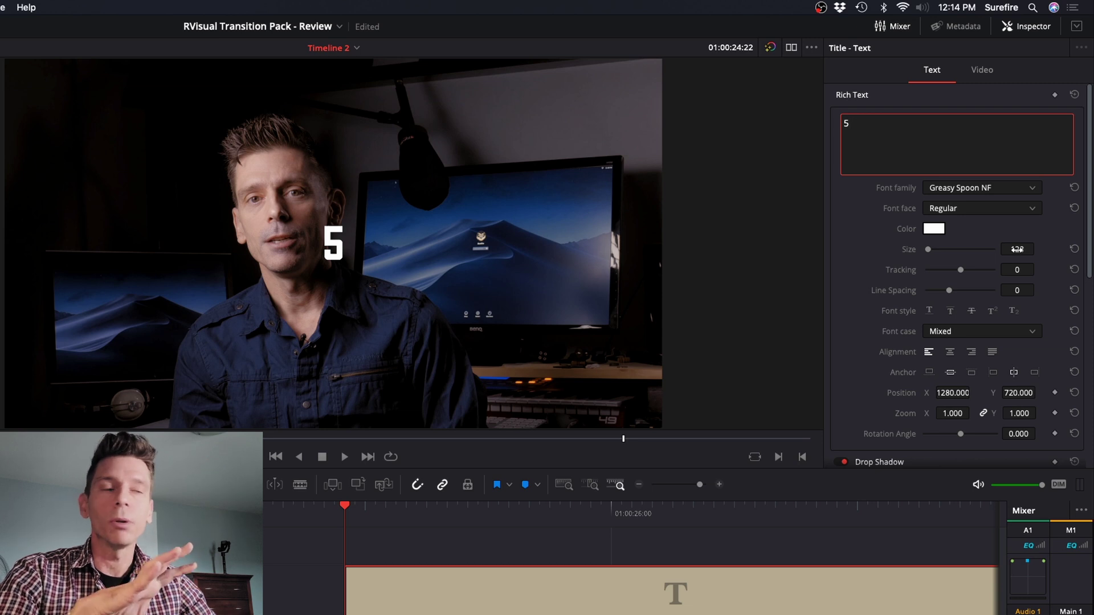
mouse_move(1017, 249)
left_mouse_down()
mouse_move(1091, 249)
mouse_move(1009, 250)
left_mouse_up()
- Lower the size-1370 number 5 to Position Y 699 and bring up its Video compositing settings
left_click_drag(1008, 388, 1008, 387)
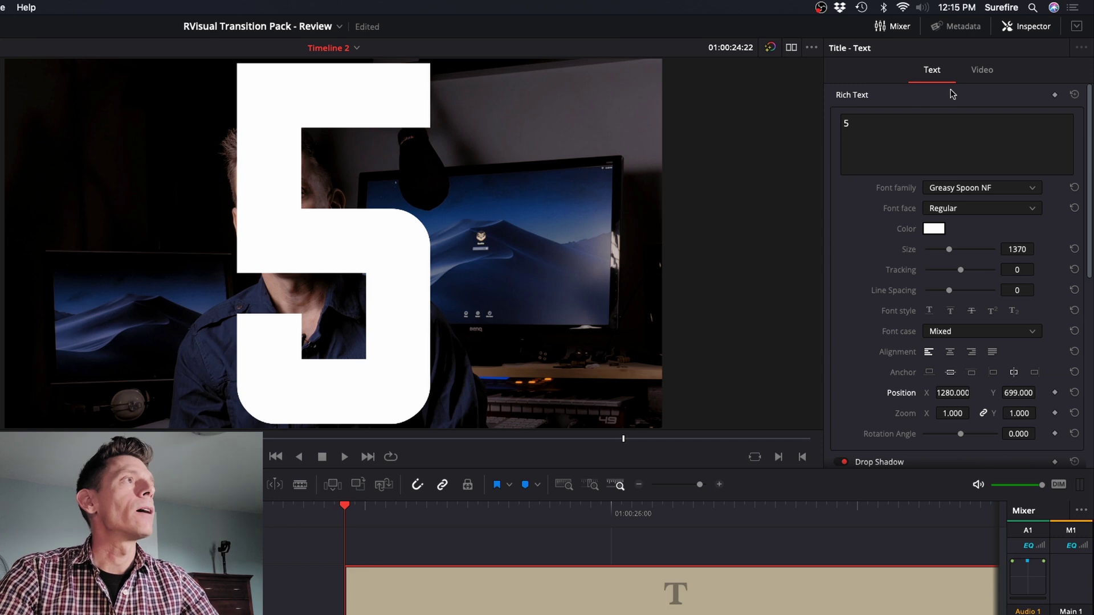
left_click(983, 73)
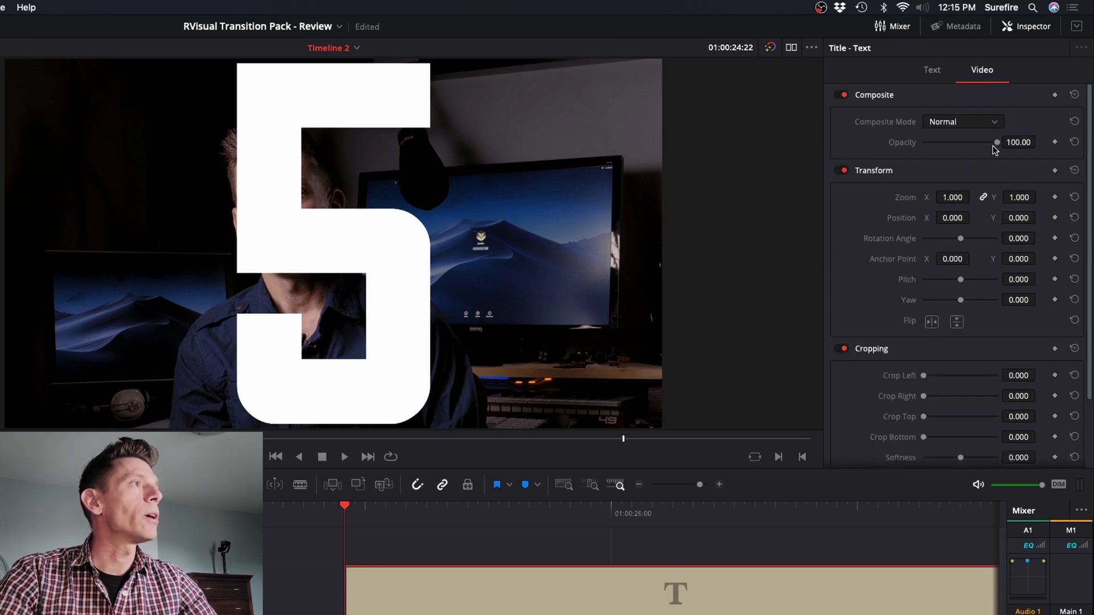
- Drop the 5's opacity to 62.61 and change its text colour to blue
left_click_drag(995, 146, 970, 150)
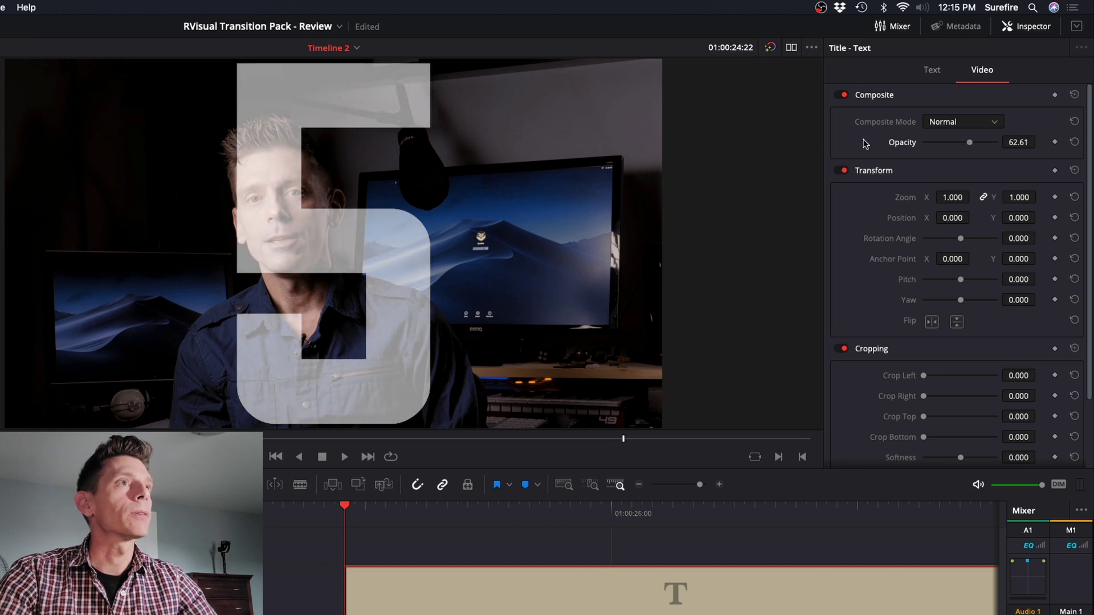
left_click(933, 71)
left_click(935, 231)
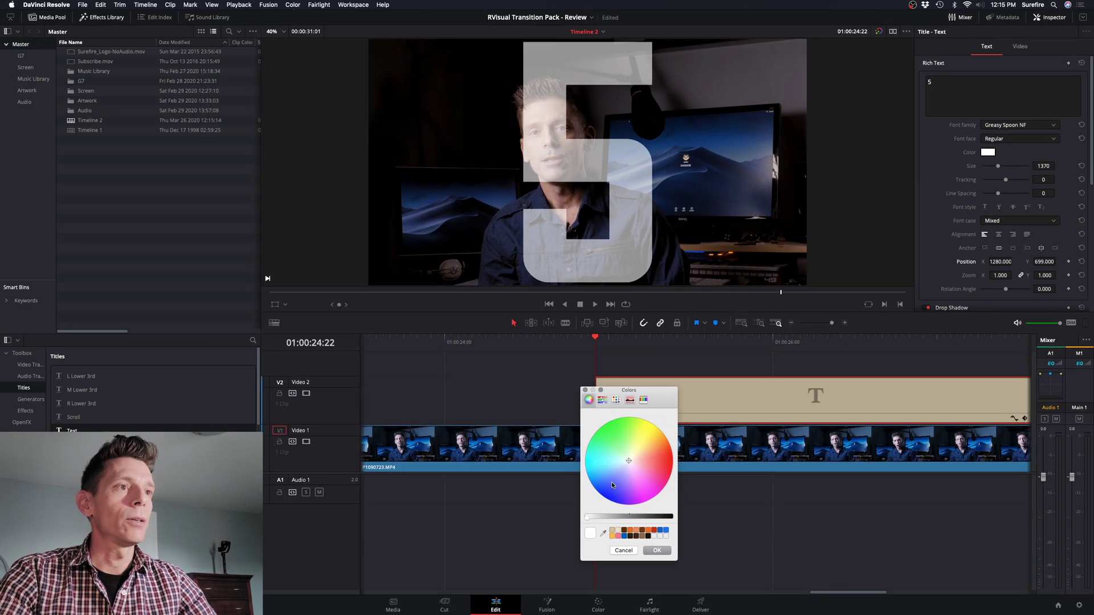
left_click_drag(610, 482, 607, 485)
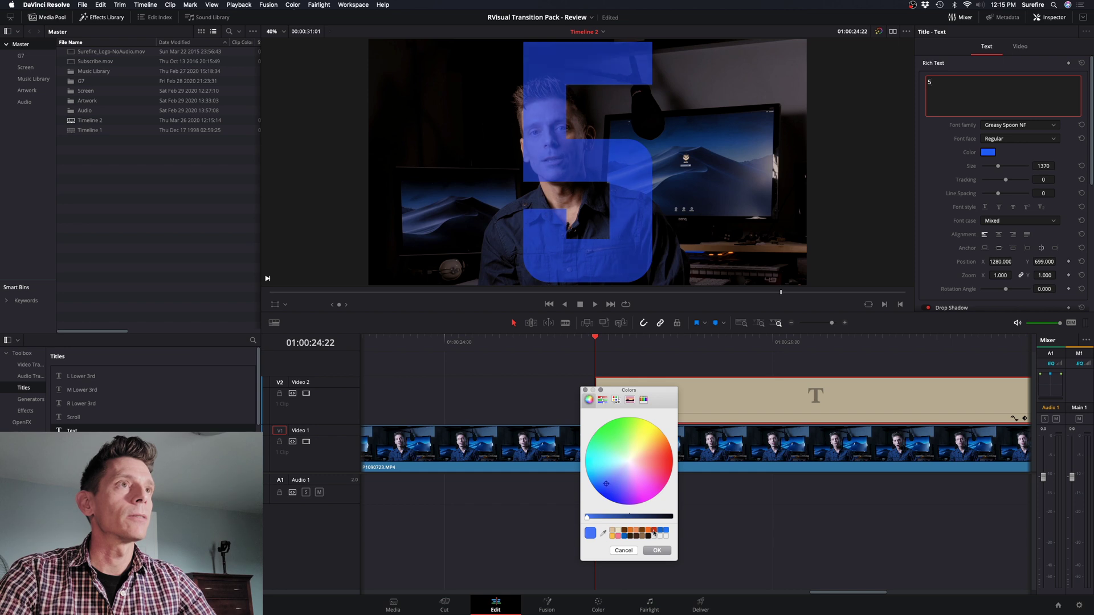
left_click(657, 551)
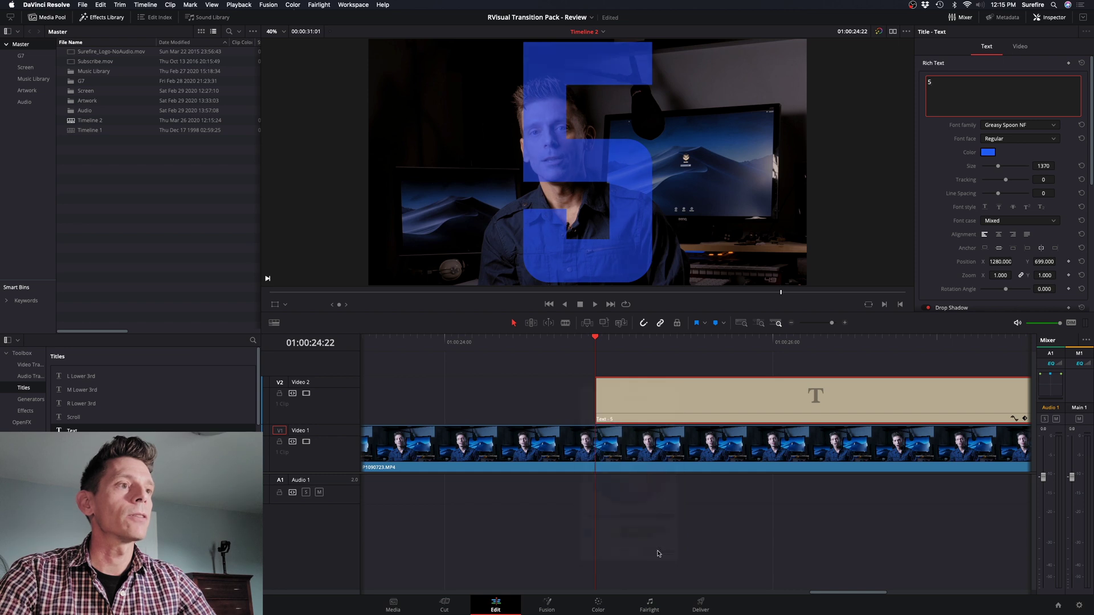
- Trim the Text - 5 clip on Video 2 so it ends at 01:00:25:08
left_click(595, 340)
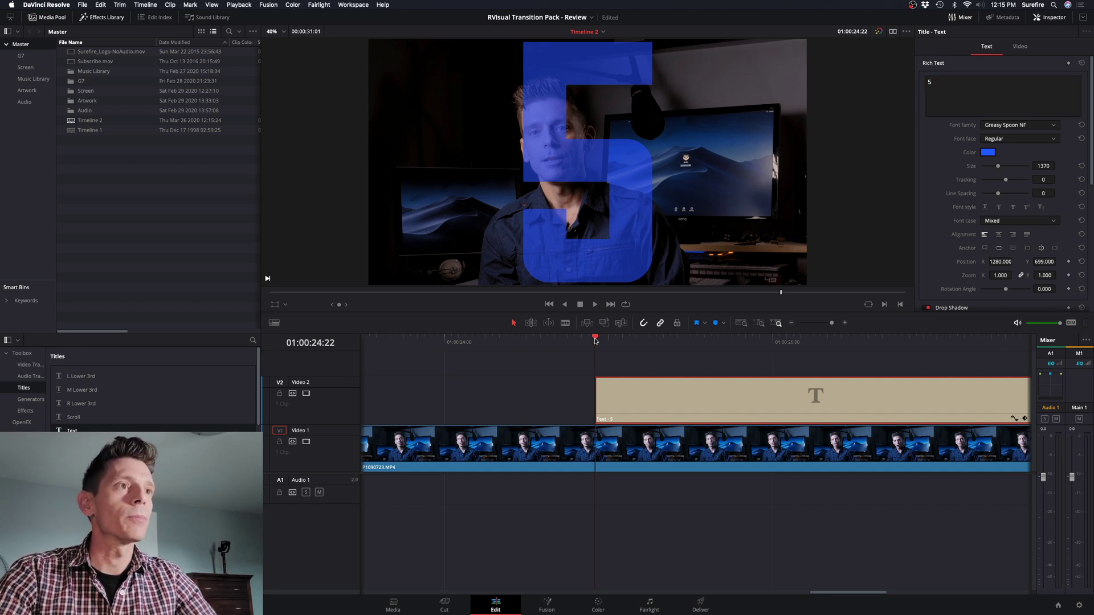
key("Right")
key("Right")
key("Right")
key("Right")
key("Right")
key("Right")
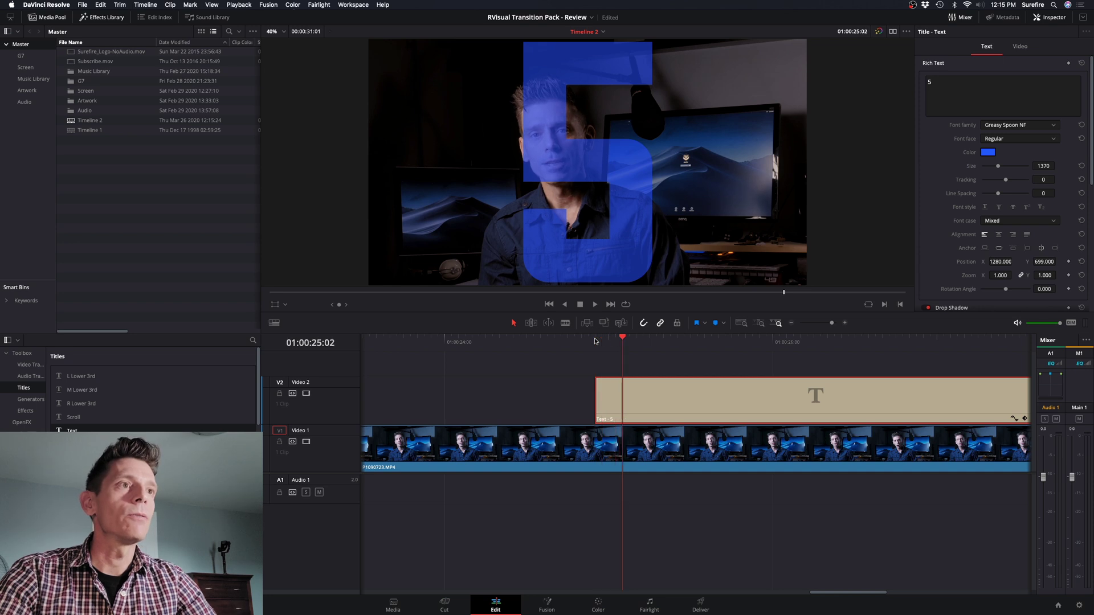
key("Right")
key("Right")
key("Right")
key("Right")
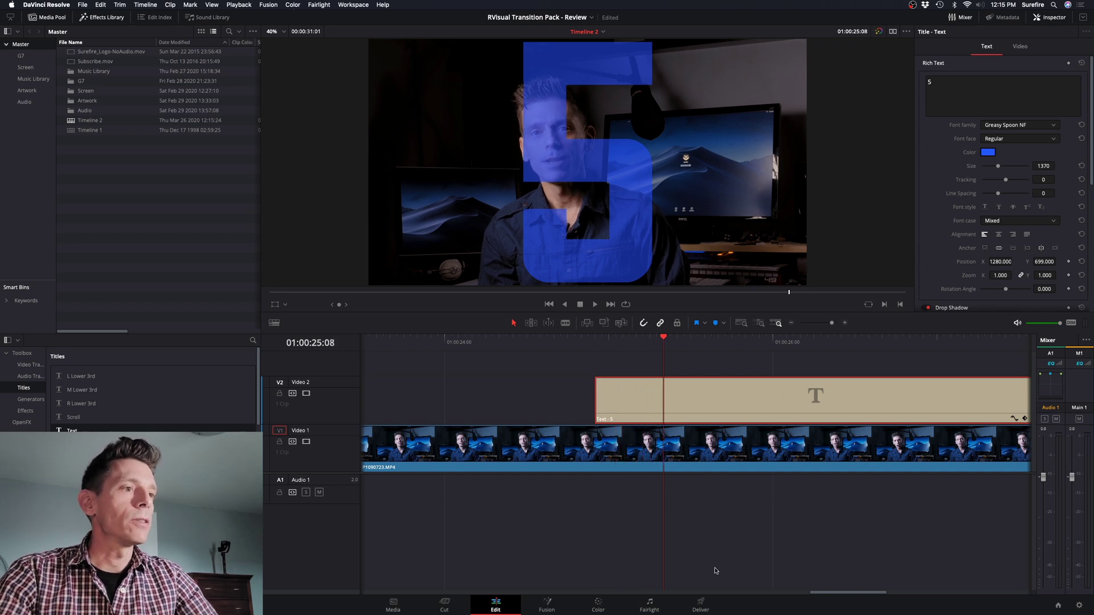
left_click_drag(826, 593, 868, 594)
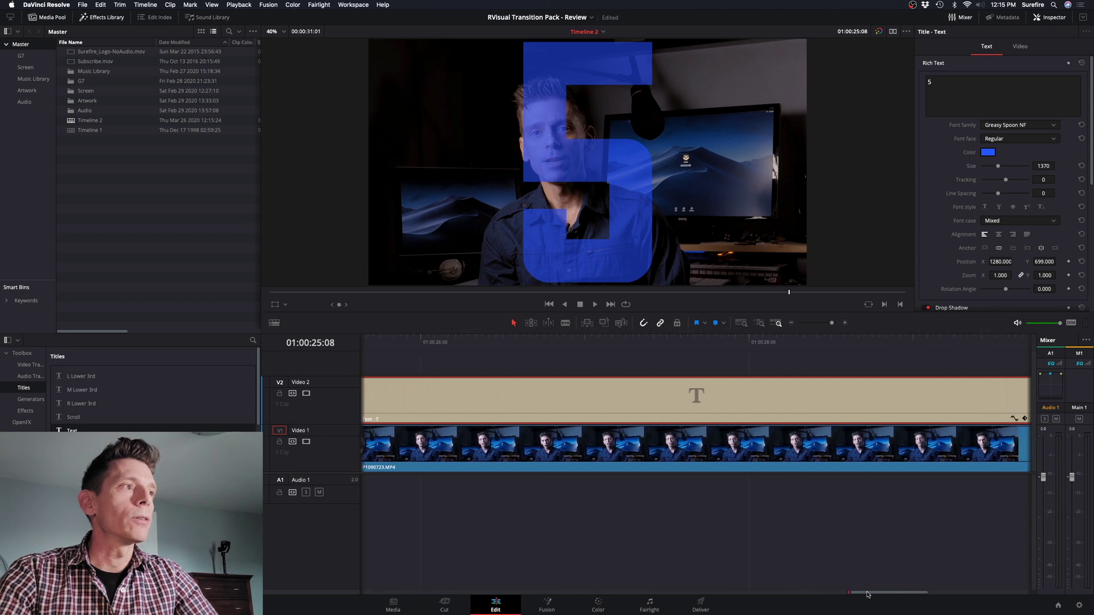
key("super+minus")
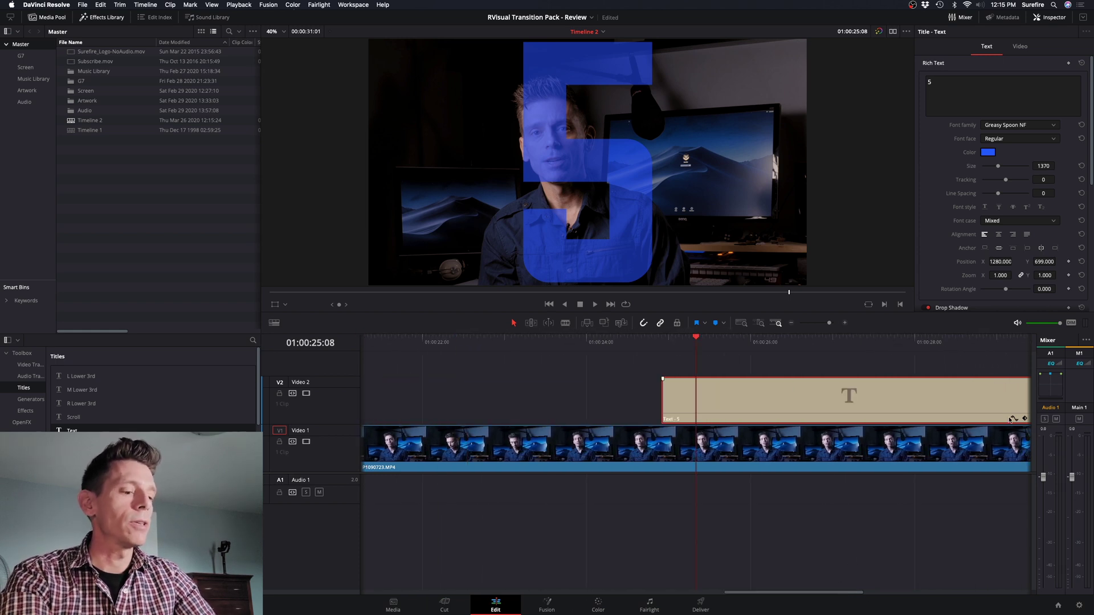
key("super+minus")
left_click_drag(882, 407, 688, 412)
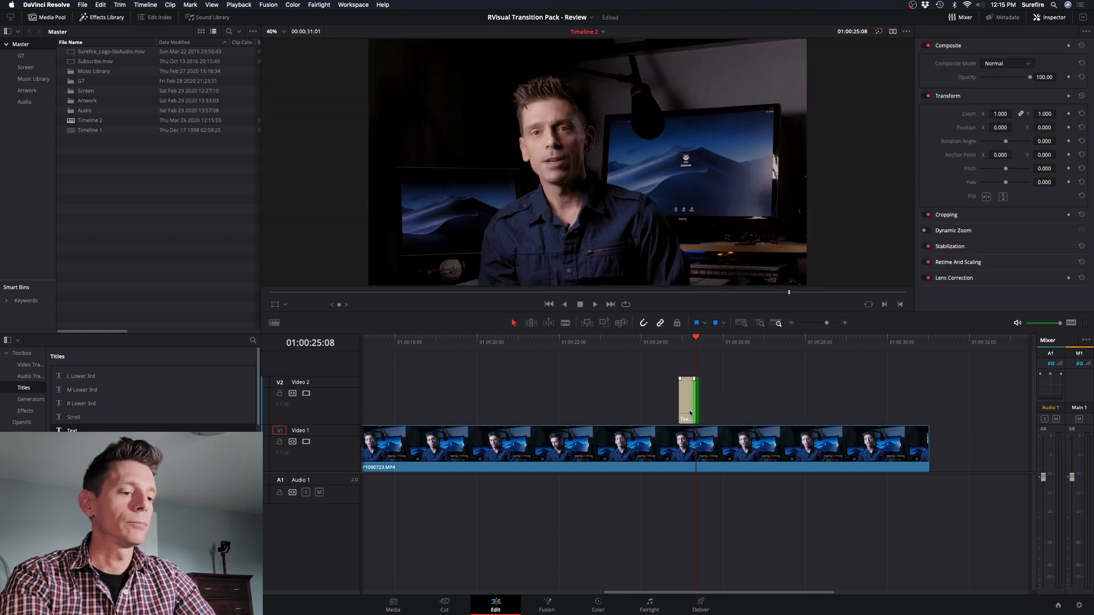
key("super+equal")
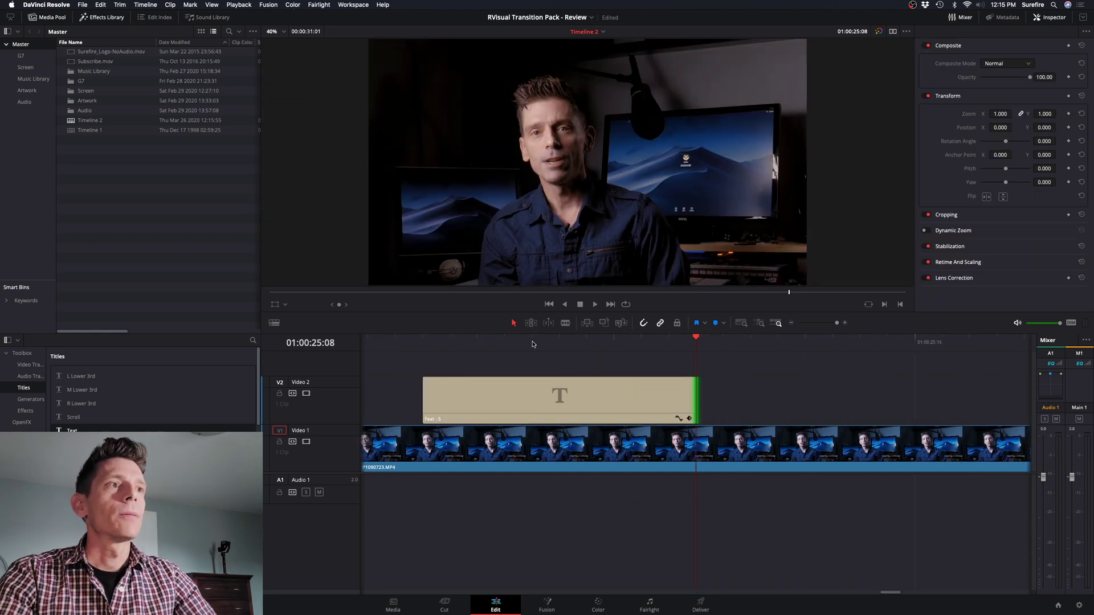
key("Left")
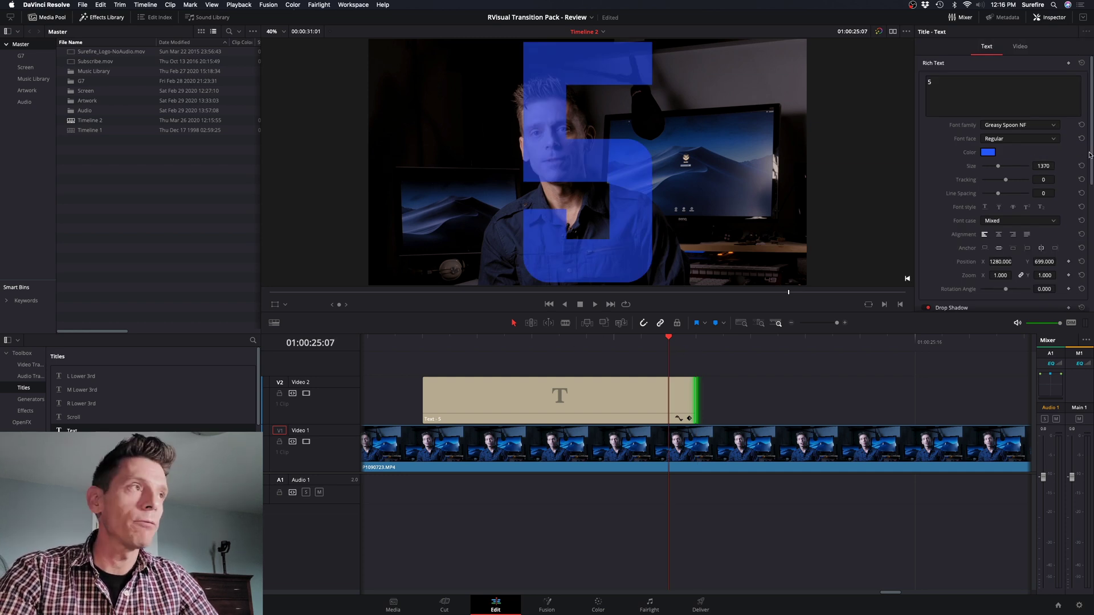
- Keyframe the title's Zoom at 1.000 at its end and 0.250 at its start
scroll(1089, 159, "down", 2)
left_click(1068, 251)
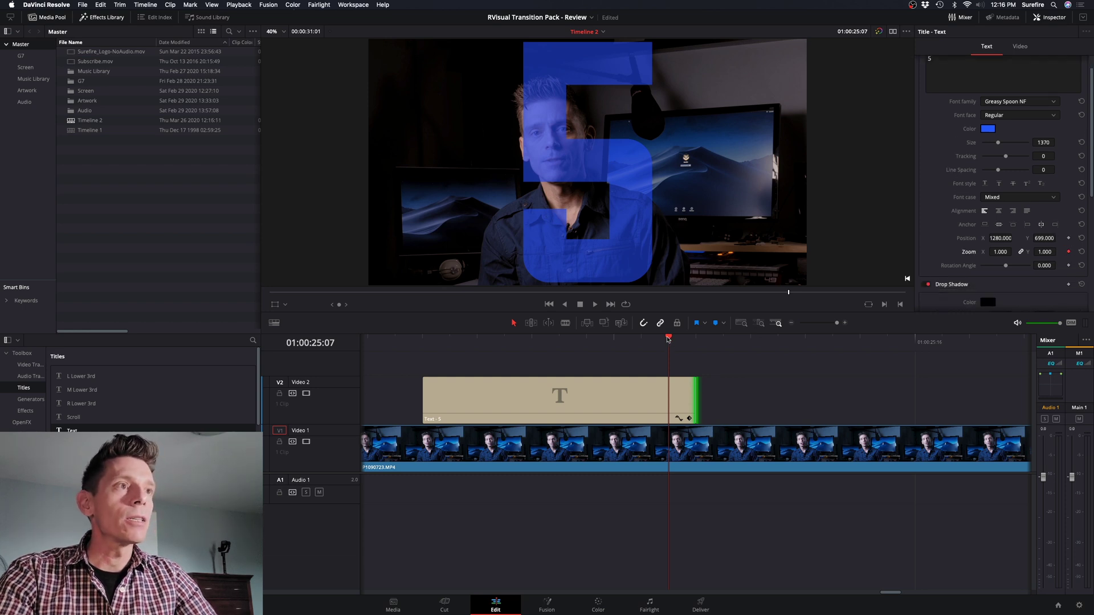
left_click_drag(669, 341, 423, 343)
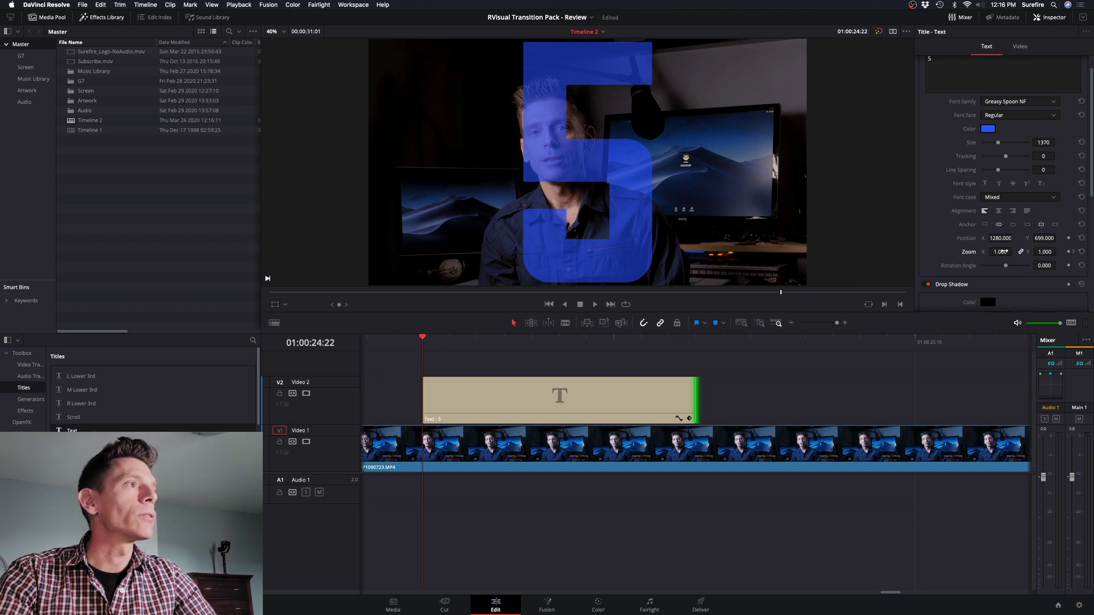
left_click_drag(1001, 251, 1014, 251)
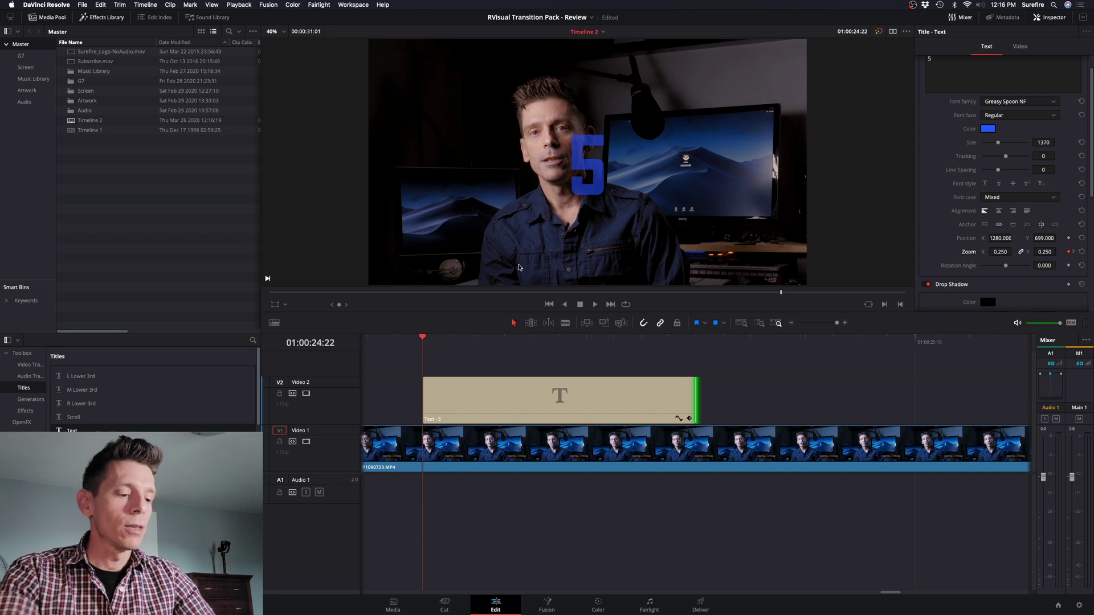
- Play the title from just before it to preview the zoom-up animation
key("super+minus")
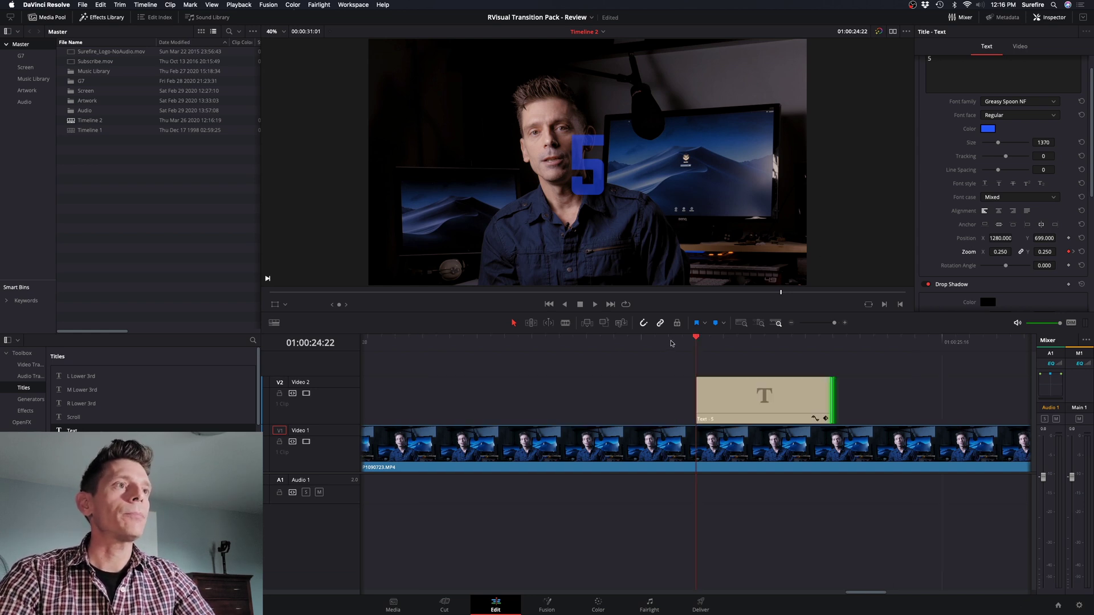
left_click(616, 343)
key("space")
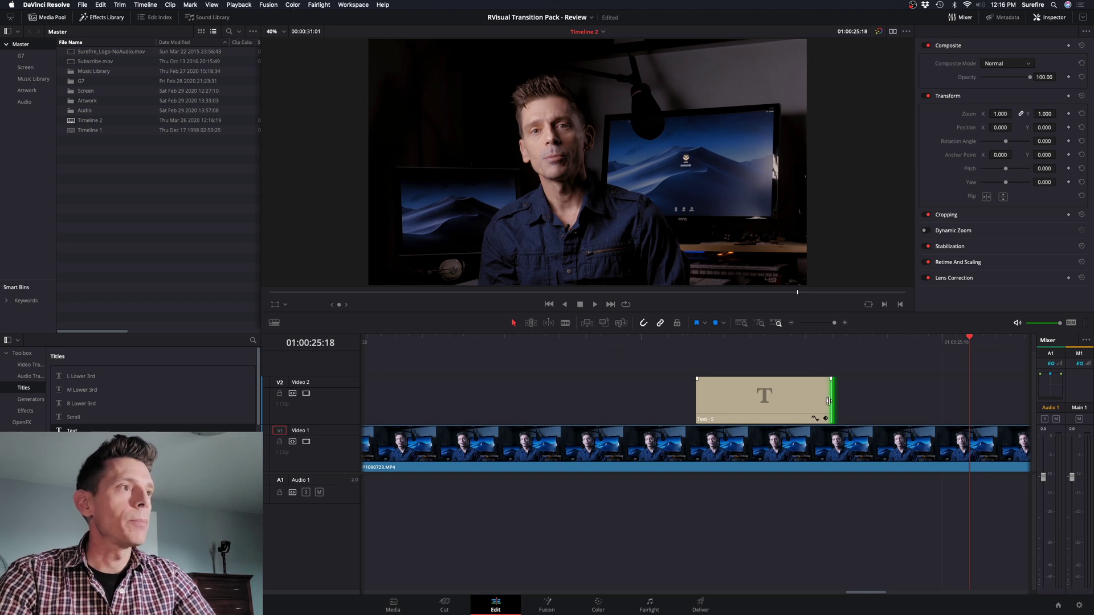
- Add a Cross Dissolve to the 5 title's end and shorten it to 3 frames
left_click(813, 382)
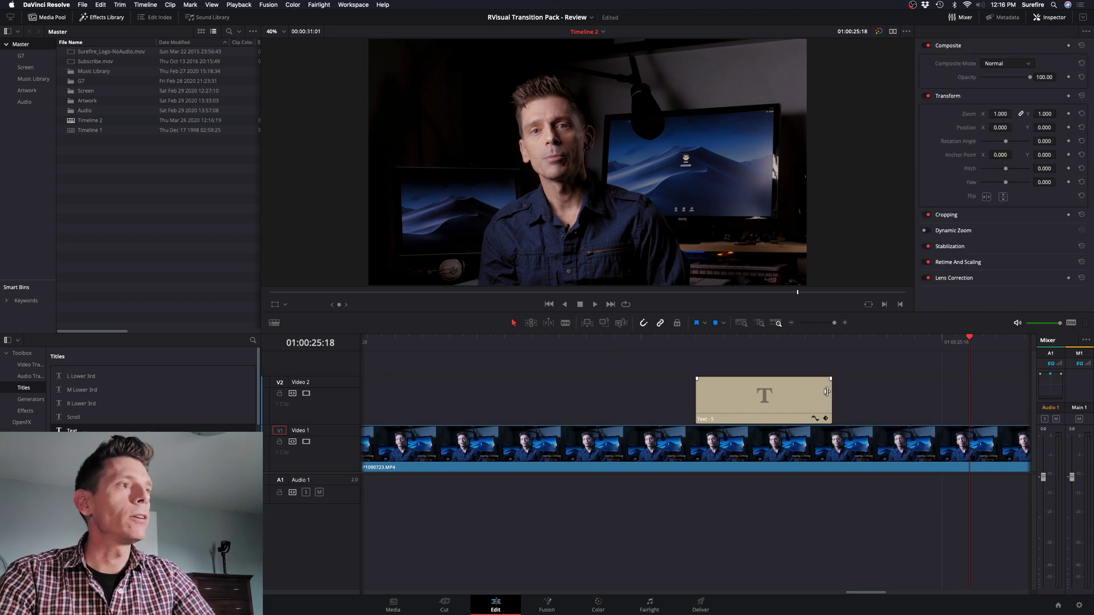
right_click(829, 392)
left_click(855, 410)
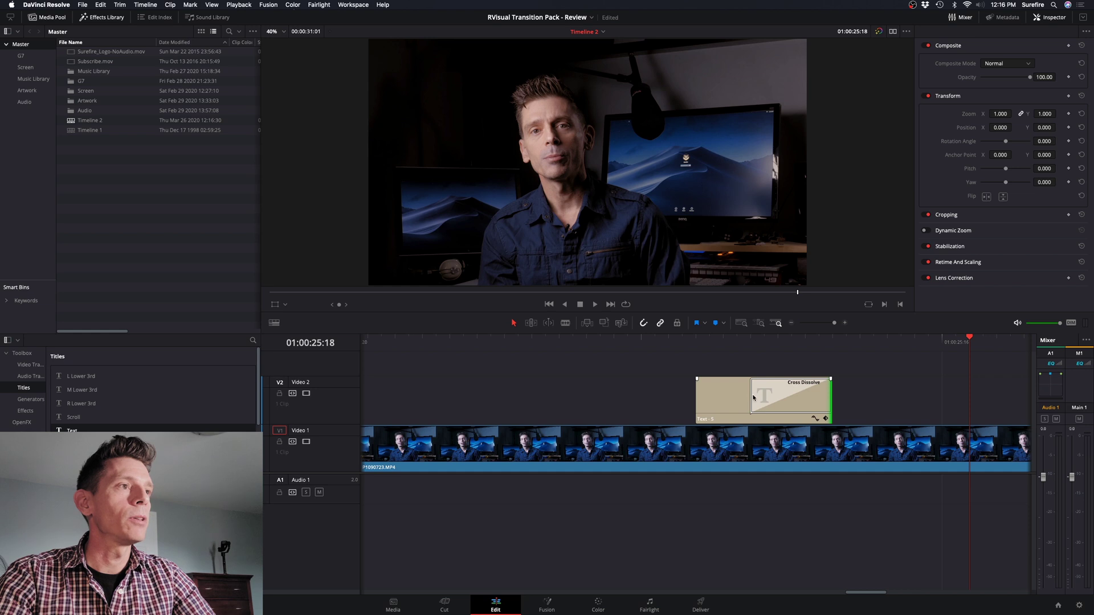
left_click_drag(763, 396, 801, 396)
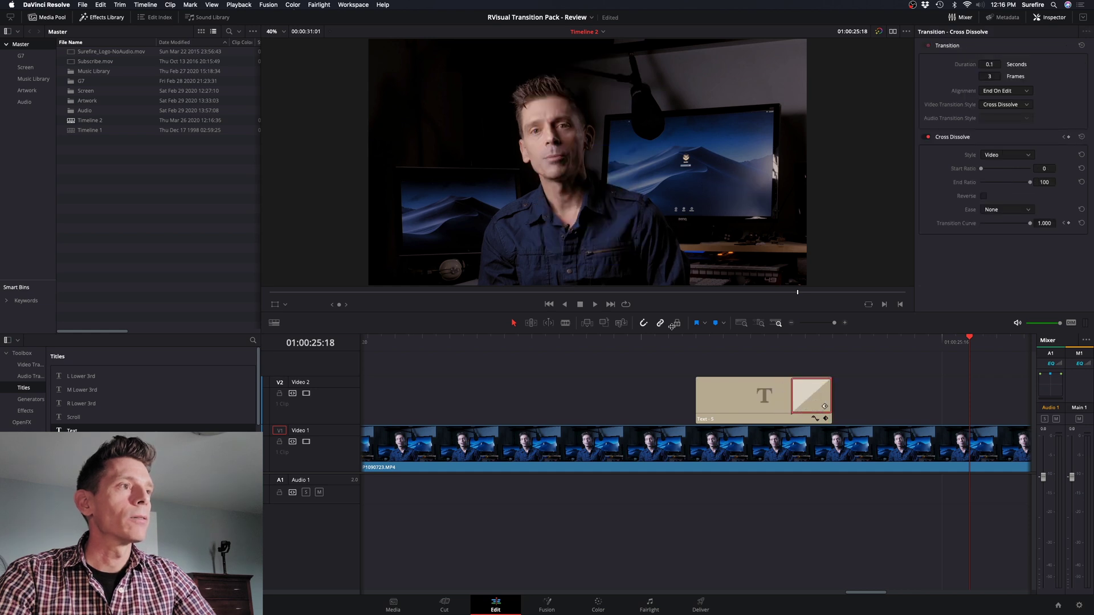
- Play back the title with its dissolve, then reselect the 5 clip
left_click(587, 342)
key("space")
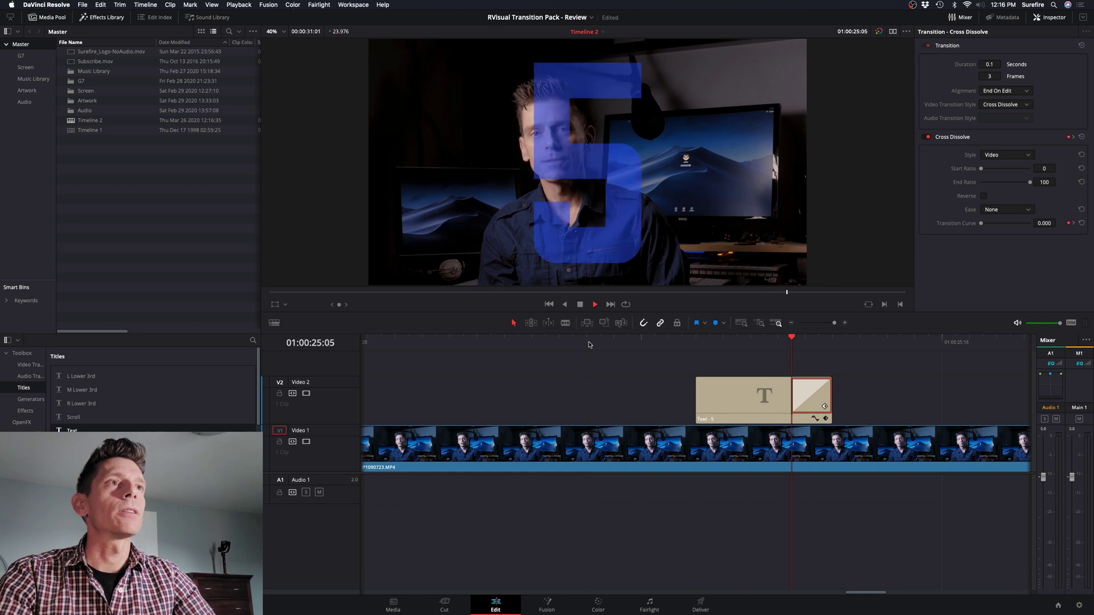
key("space")
key("super+minus")
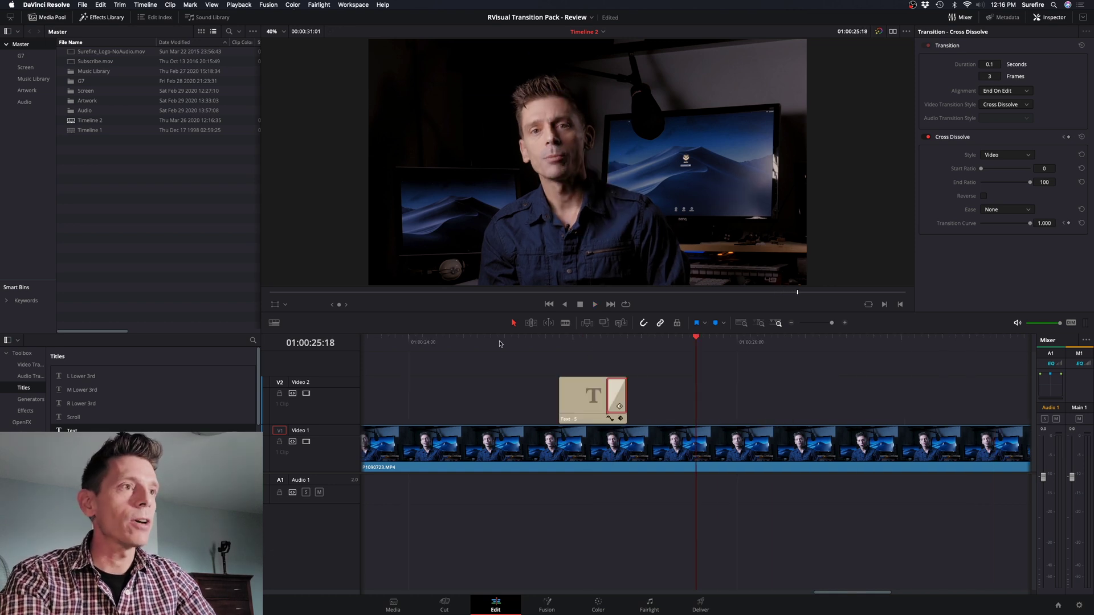
left_click(593, 397)
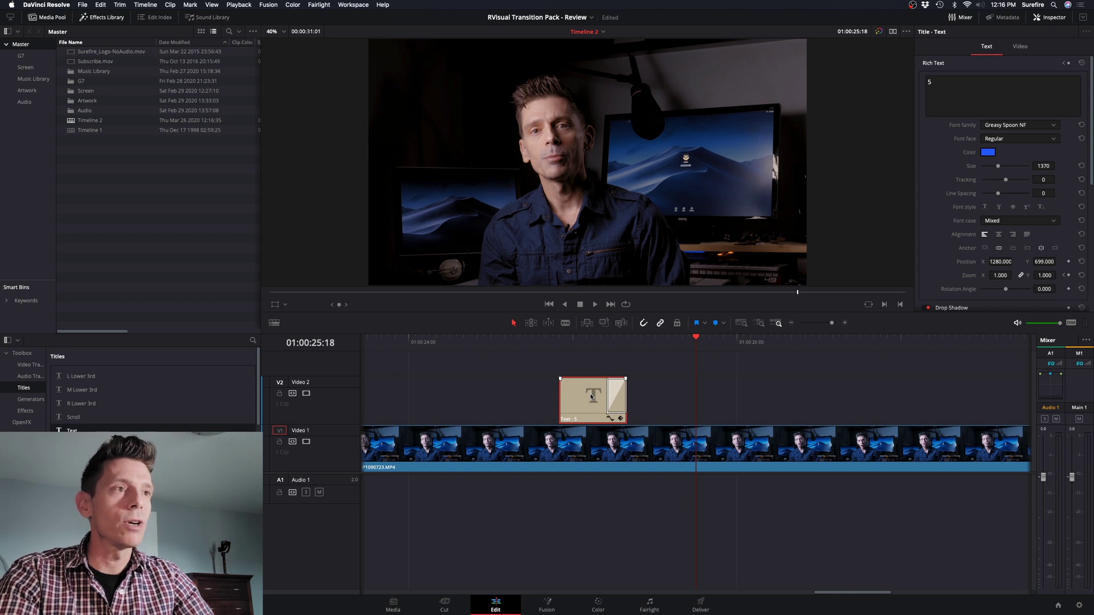
- Paste a copy of the title clip further along Video 2
left_click(779, 358)
left_click(779, 344)
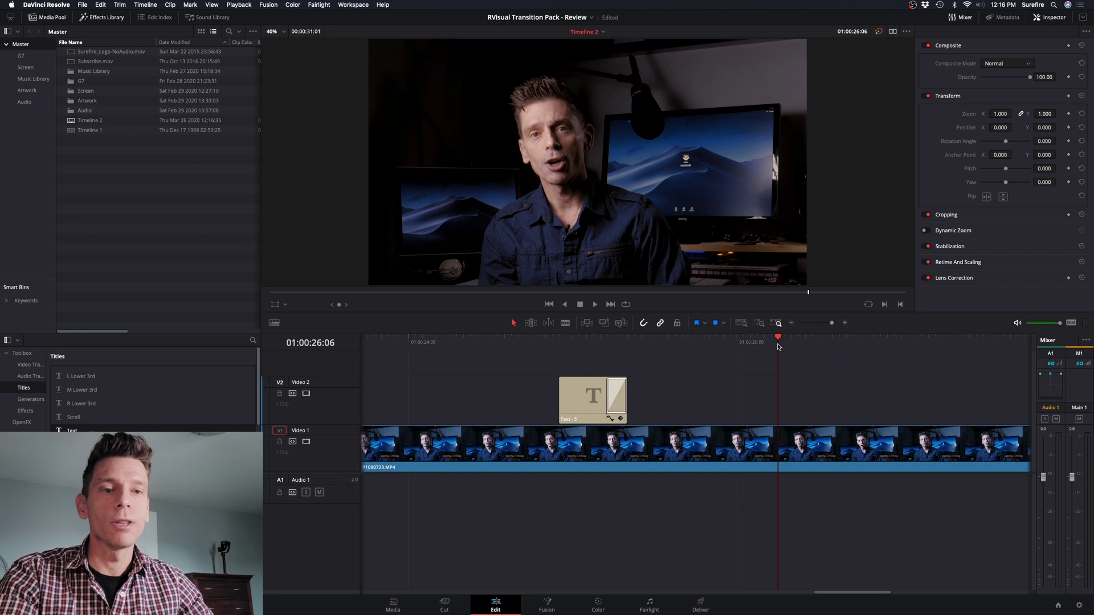
key("super+v")
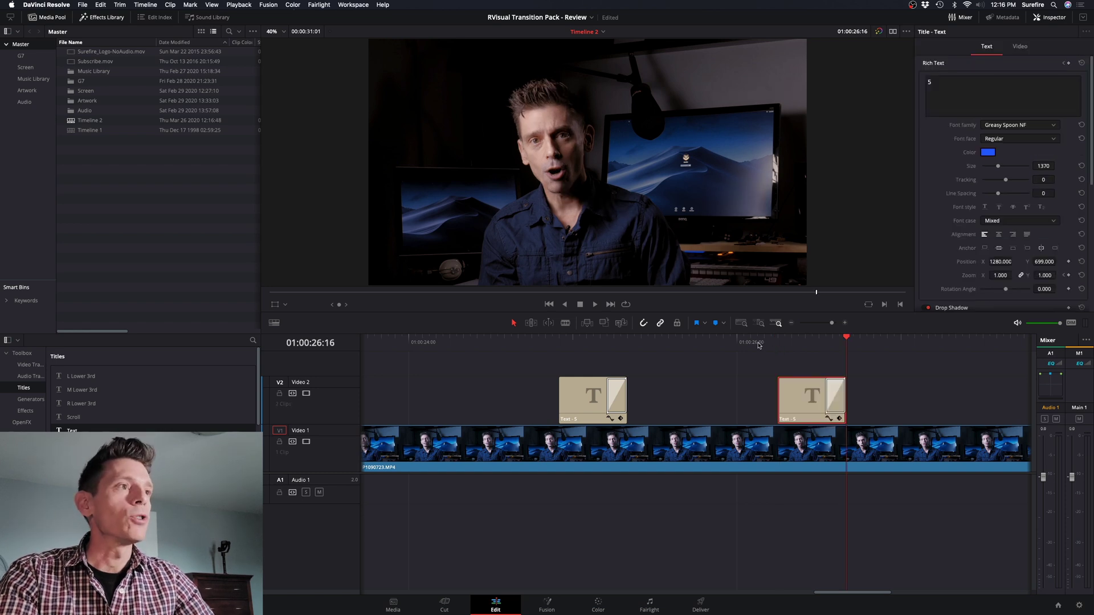
left_click(798, 342)
- Change the copied title's text to 4
left_click(935, 82)
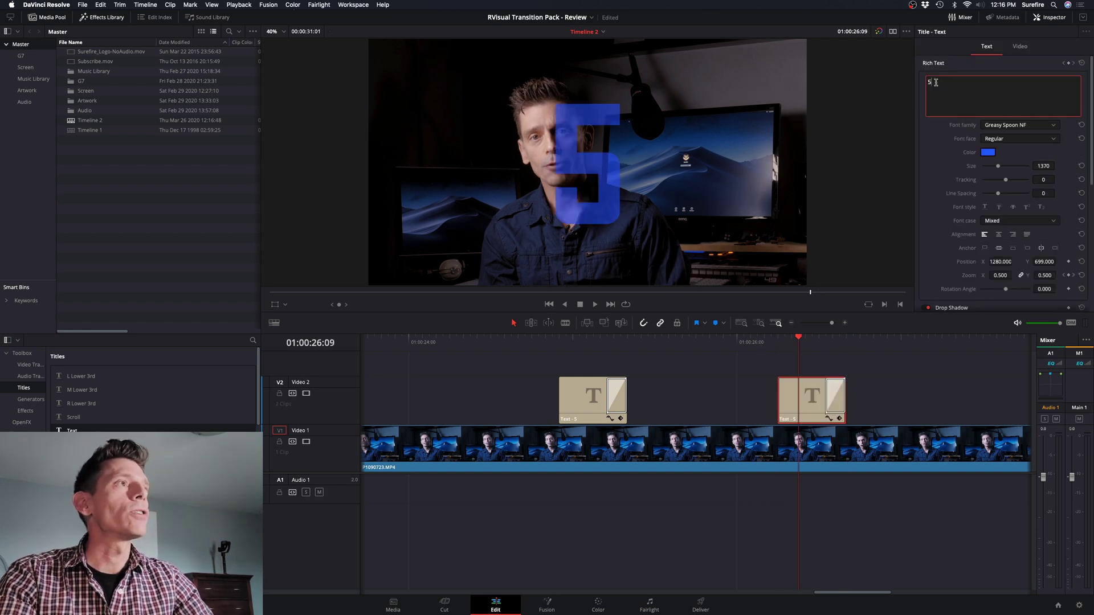
type("6")
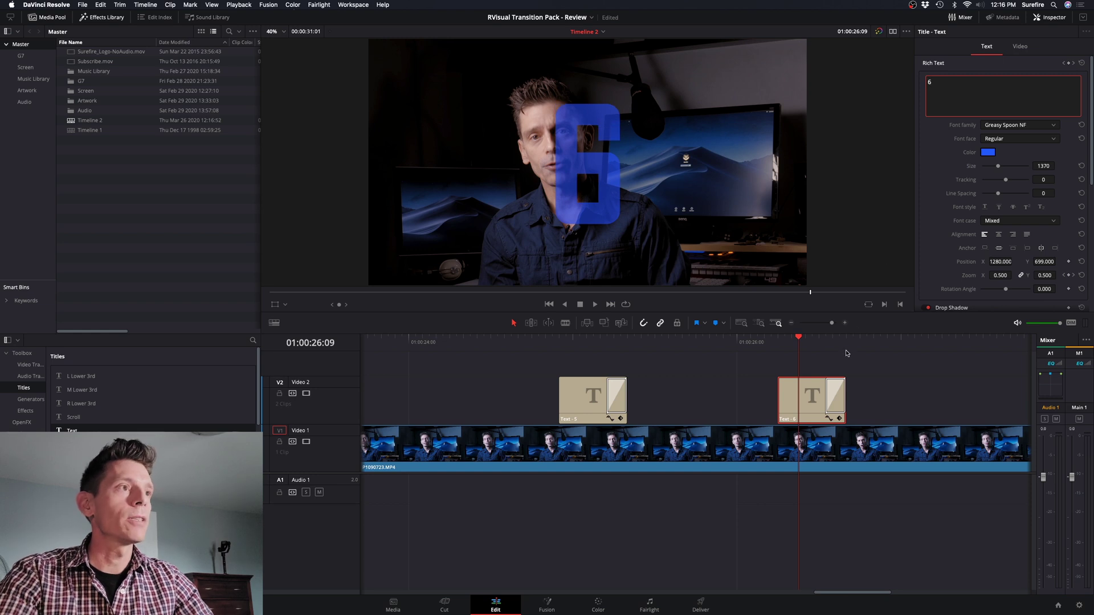
left_click(940, 84)
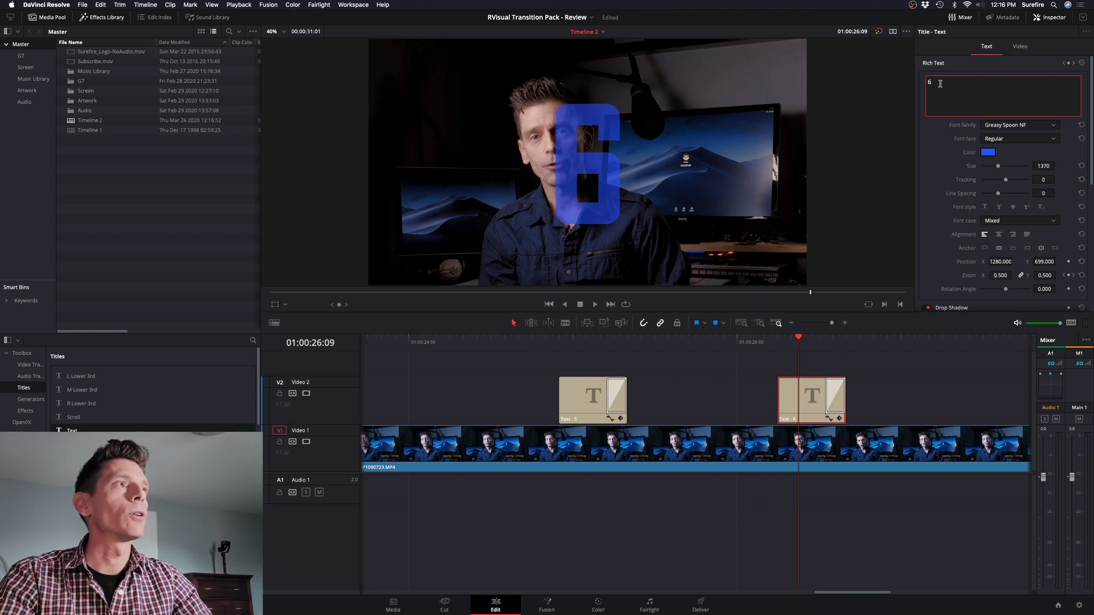
type("4")
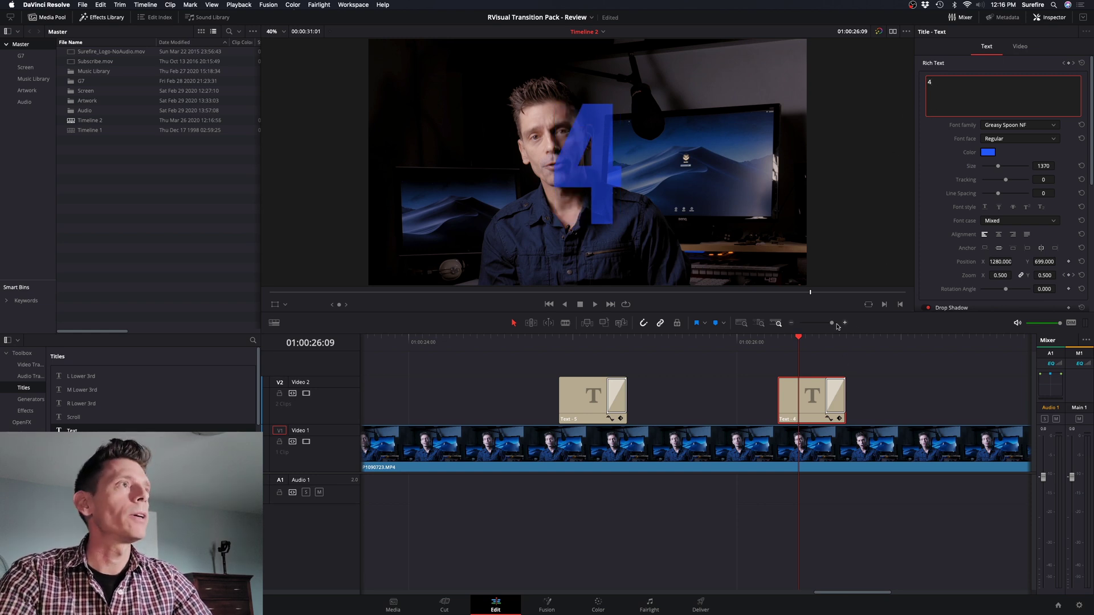
left_click(771, 366)
- Play back both countdown titles starting from before the 5
left_click(744, 342)
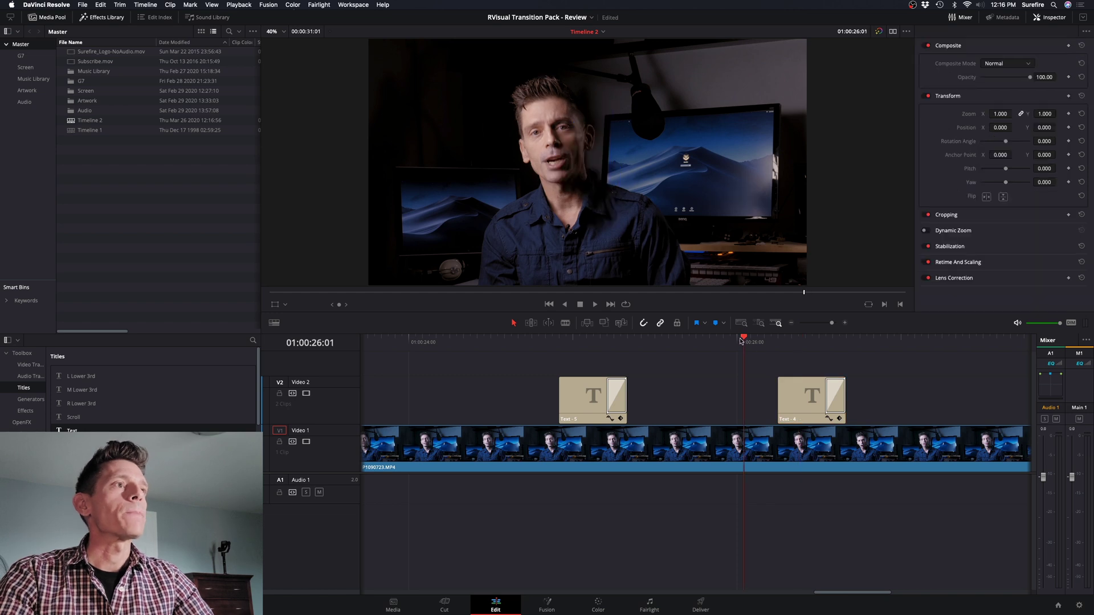
key("space")
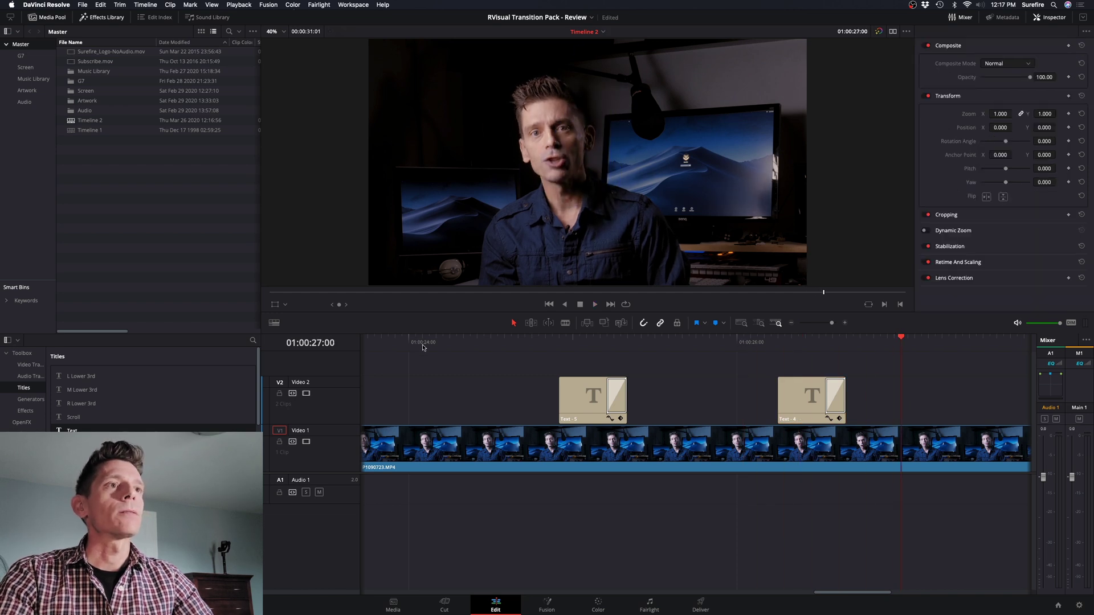
left_click(423, 344)
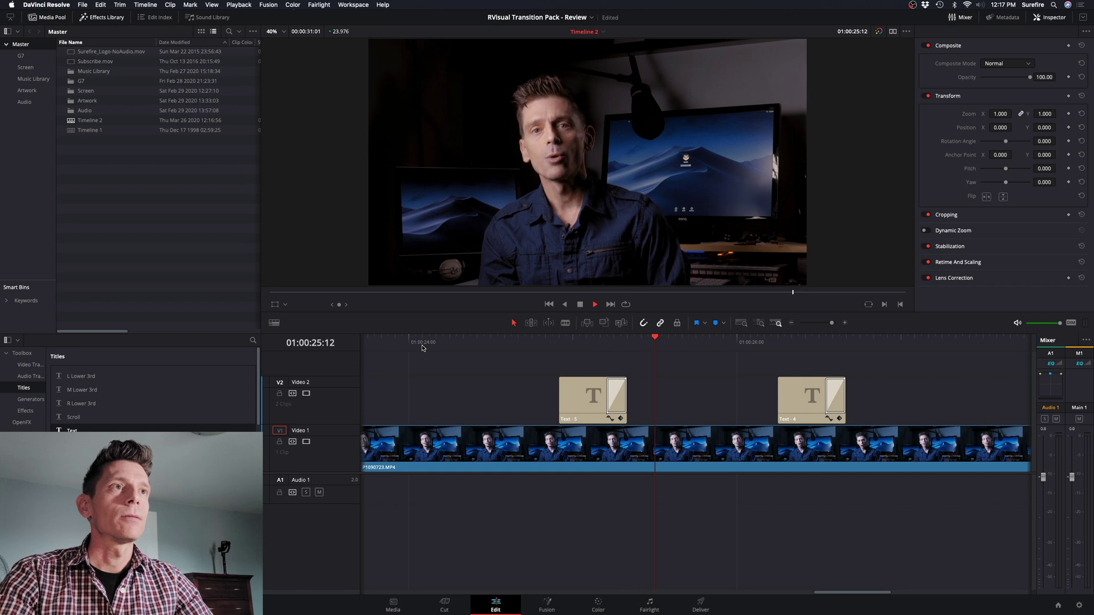